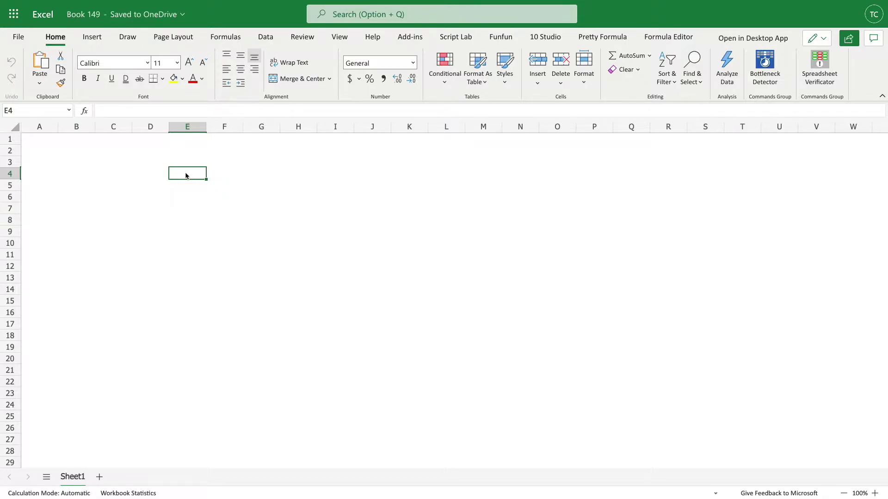
# - Show the Insert commands in the new blank workbook Book 149
pyautogui.click(97, 38)
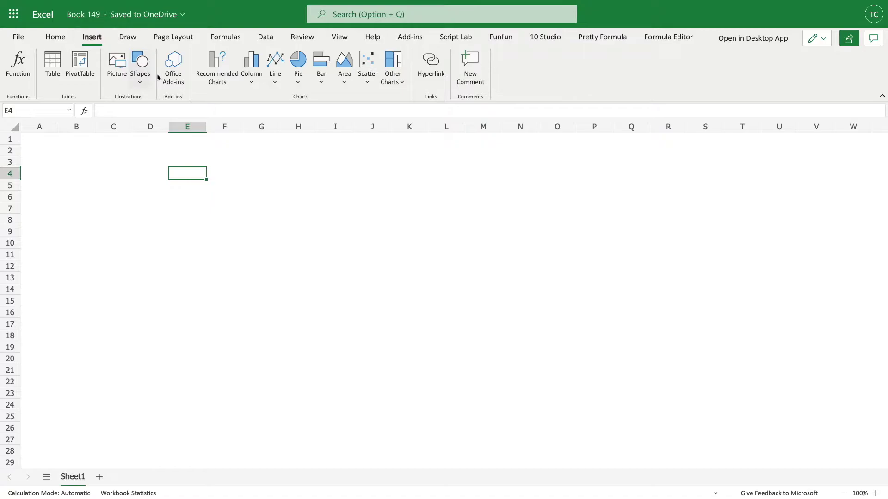
# - Search the Office Add-ins store for 'formula editor'
pyautogui.click(168, 81)
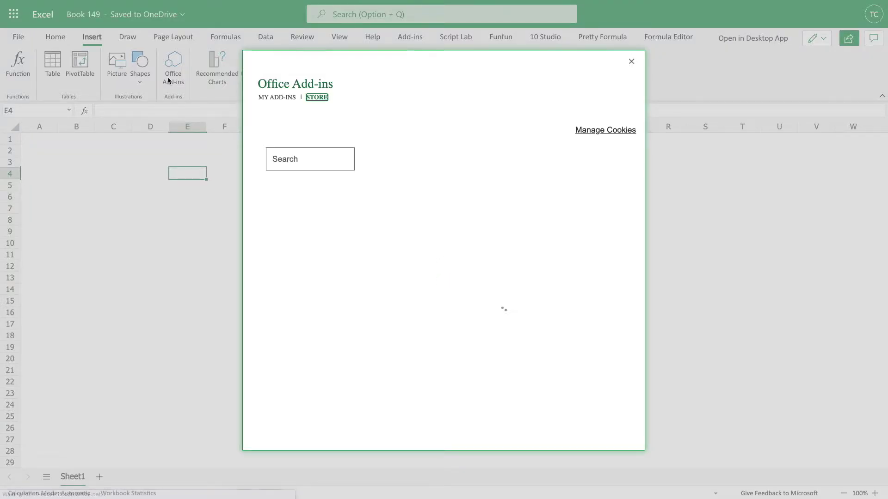
pyautogui.click(303, 159)
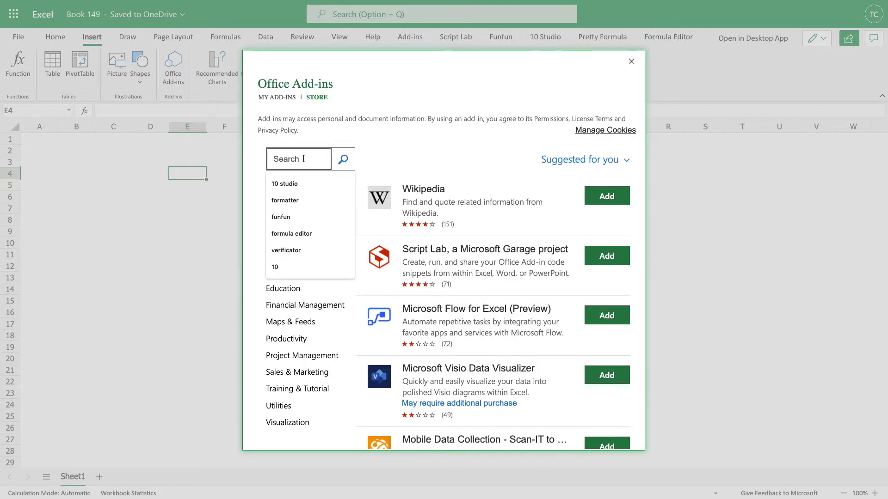
pyautogui.write('for')
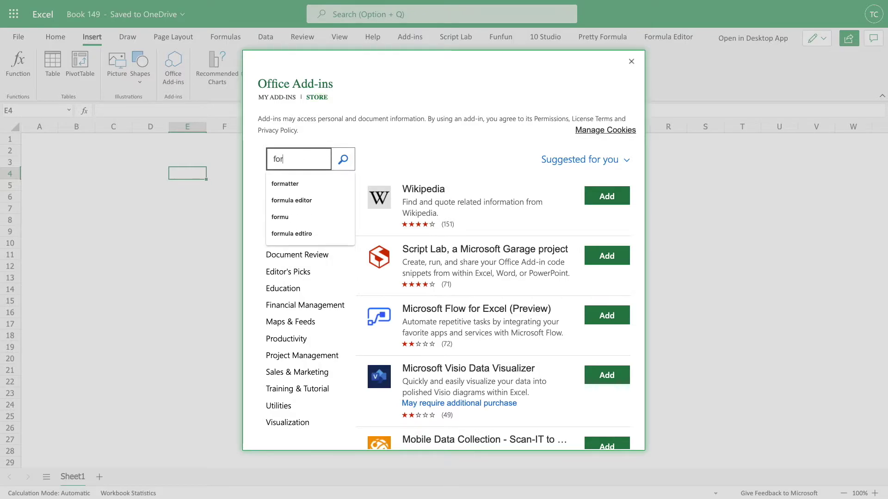
pyautogui.write('mula edit')
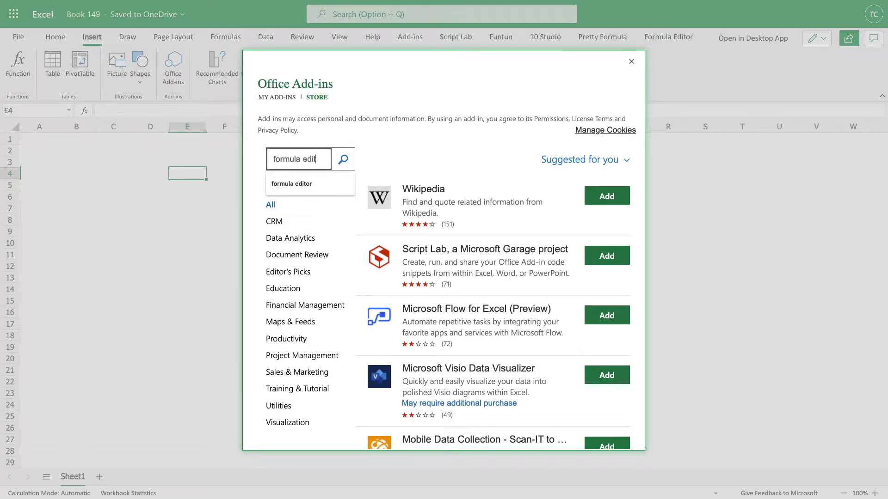
pyautogui.write('or')
pyautogui.press('Return')
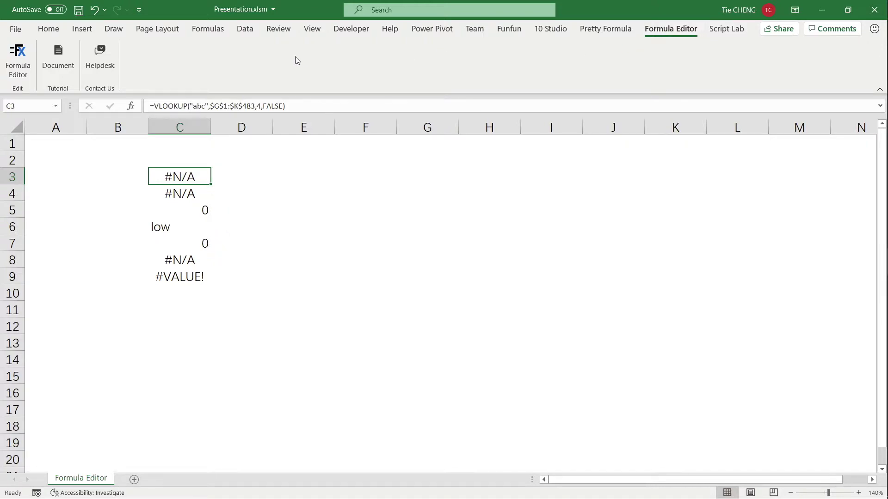
# - Open and widen the Formula Editor pane, and switch it on to pretty-print C3's VLOOKUP
pyautogui.click(20, 64)
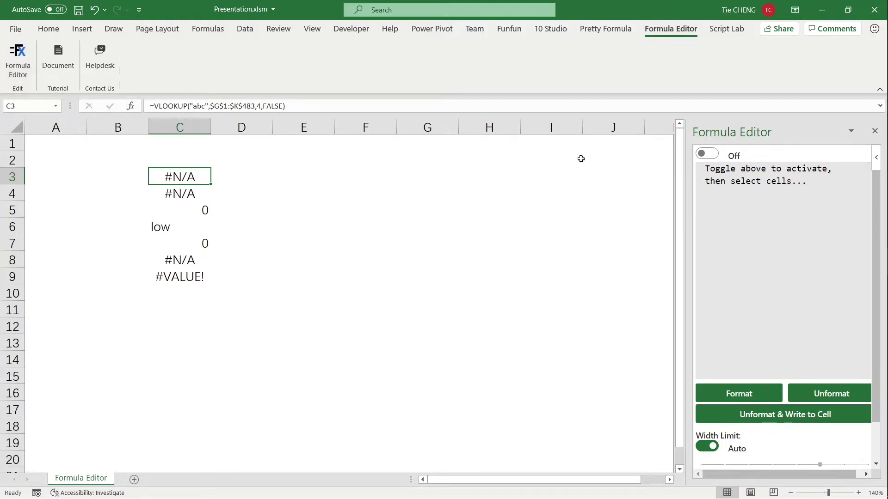
pyautogui.moveTo(685, 209); pyautogui.dragTo(341, 199)
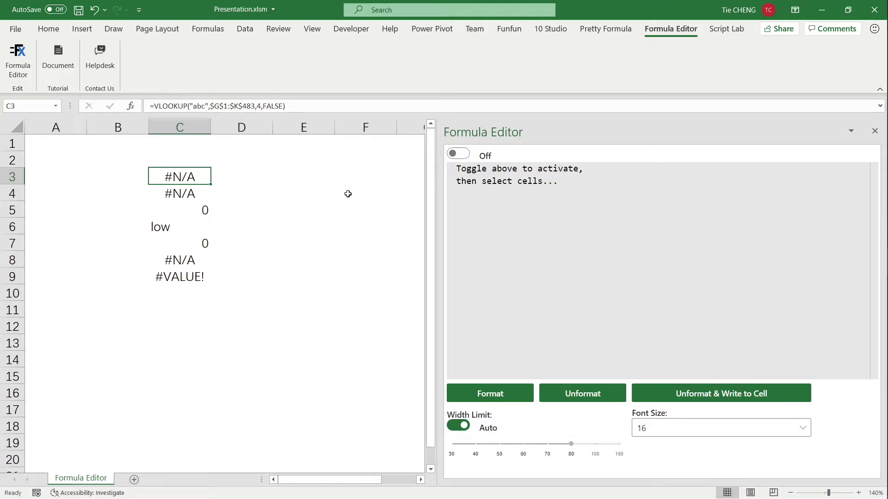
pyautogui.click(461, 154)
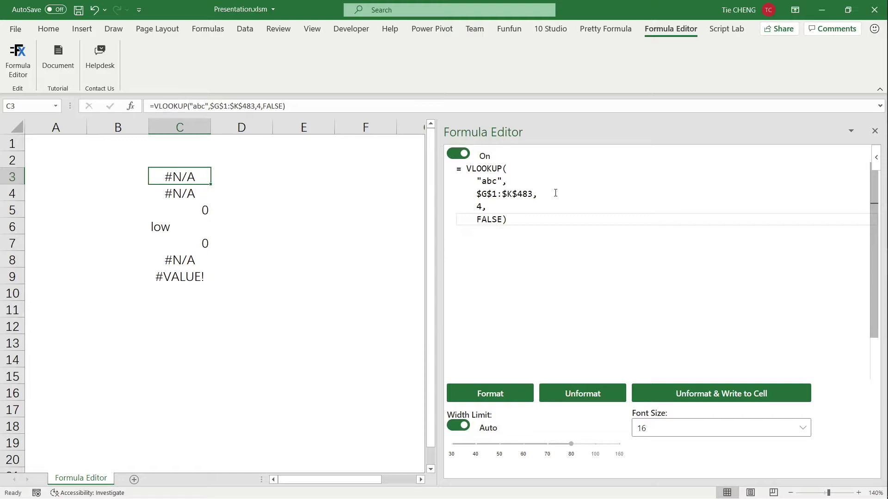
pyautogui.click(477, 182)
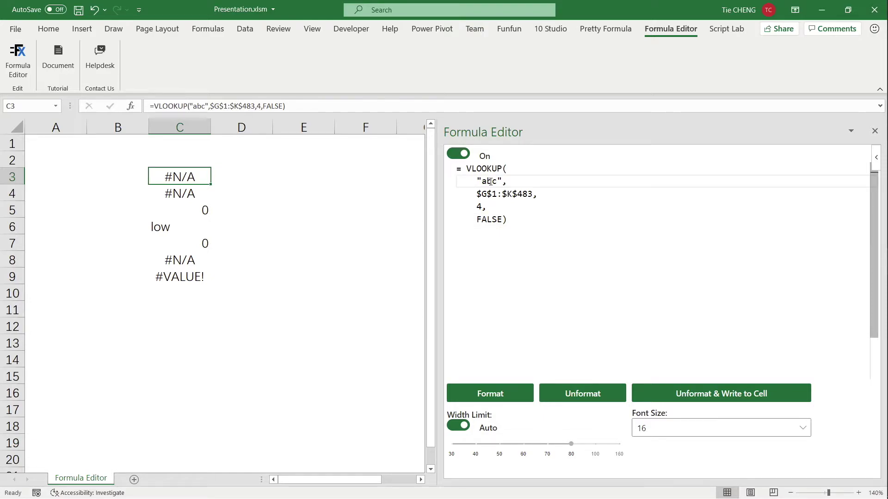
# - Select C3's indentation, then C4's *, minus and 100 operators, and display C5's formula
pyautogui.moveTo(478, 181)
pyautogui.mouseDown()
pyautogui.moveTo(456, 182)
pyautogui.moveTo(456, 221)
pyautogui.mouseUp()
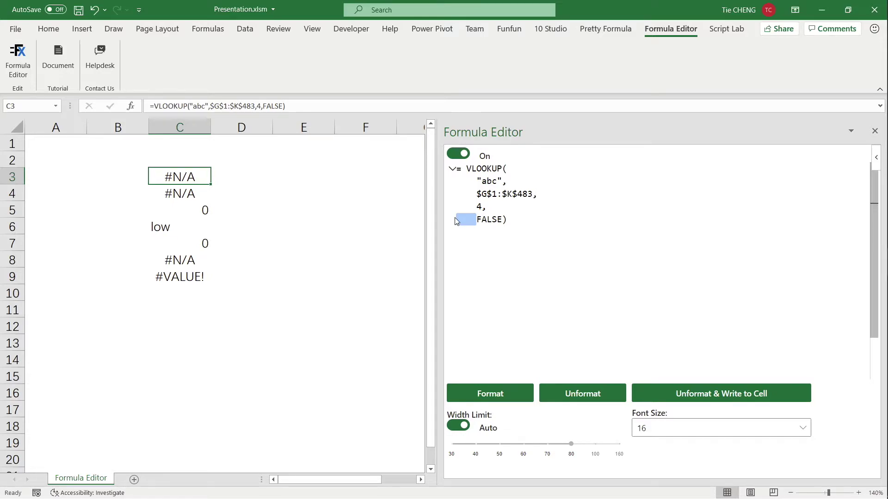
pyautogui.click(179, 193)
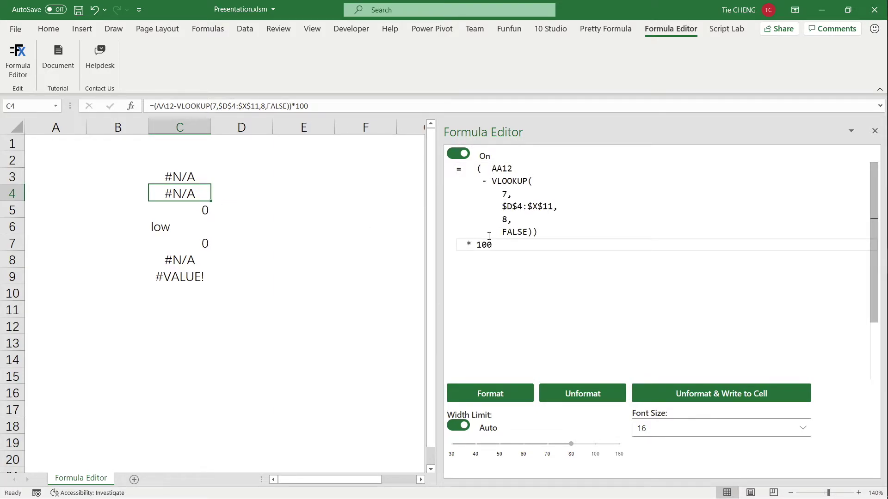
pyautogui.doubleClick(469, 245)
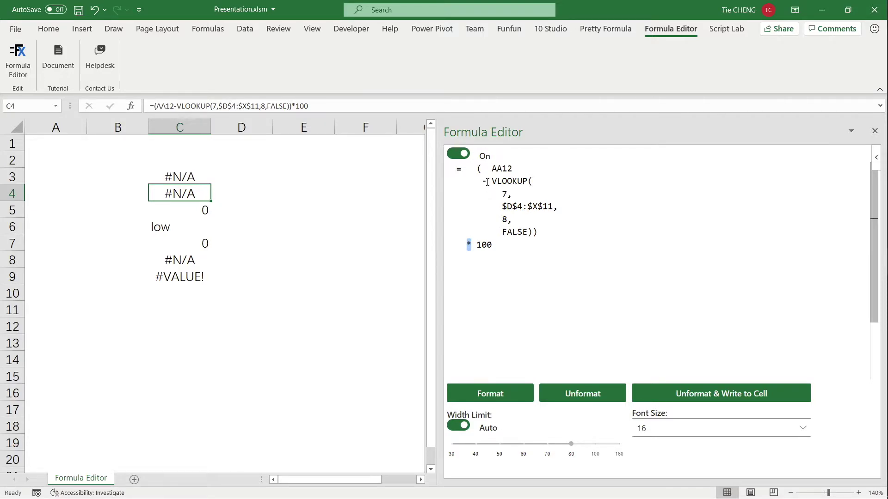
pyautogui.doubleClick(484, 181)
pyautogui.doubleClick(483, 244)
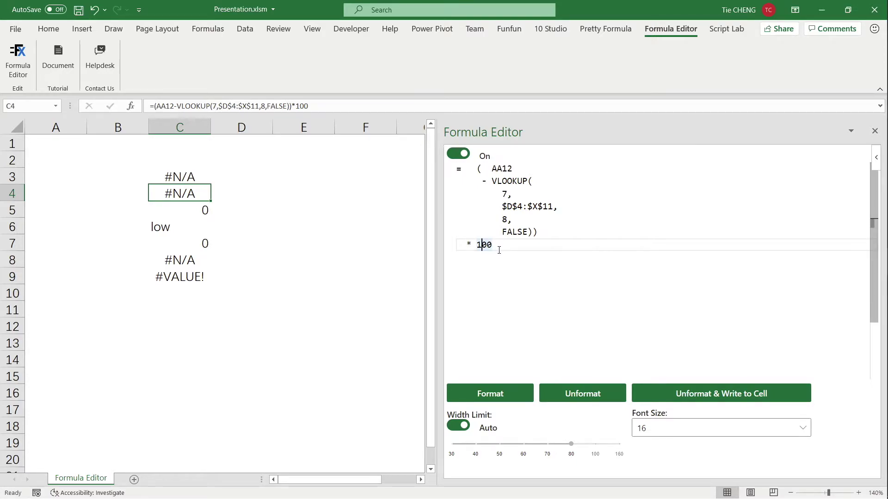
pyautogui.click(189, 211)
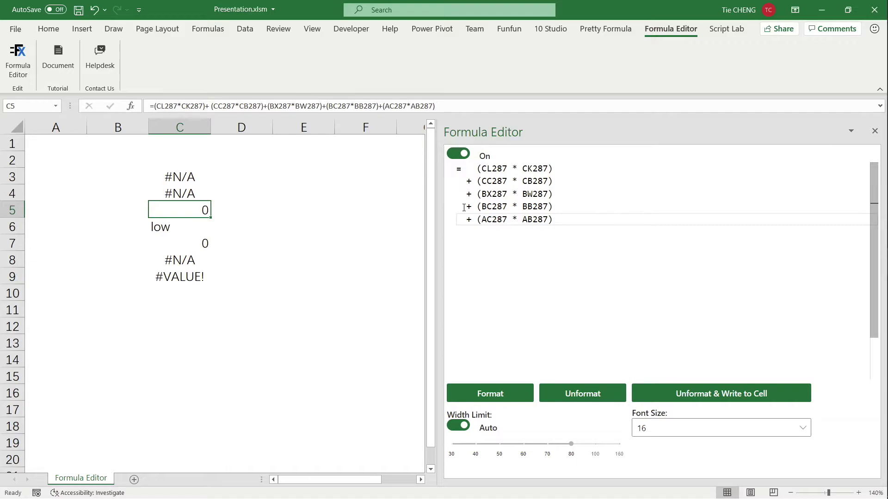
# - Review the C6, C7 and C8 formulas and set the width limit to 70
pyautogui.click(192, 227)
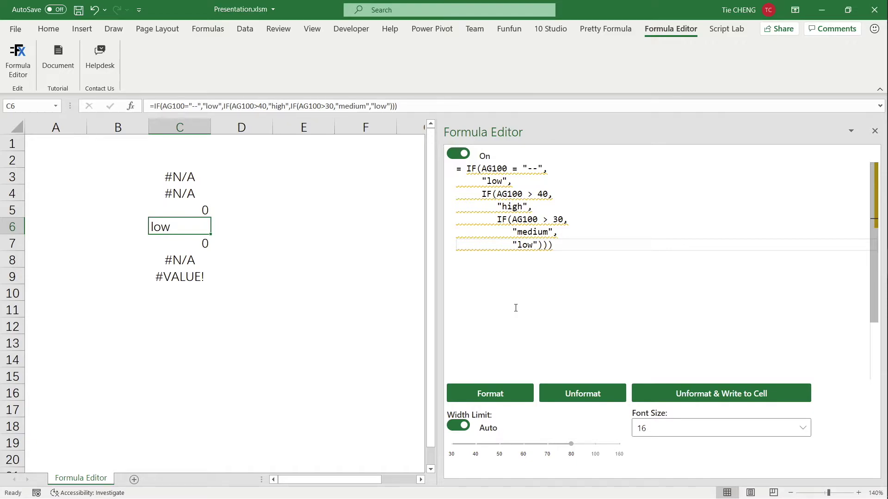
pyautogui.click(196, 248)
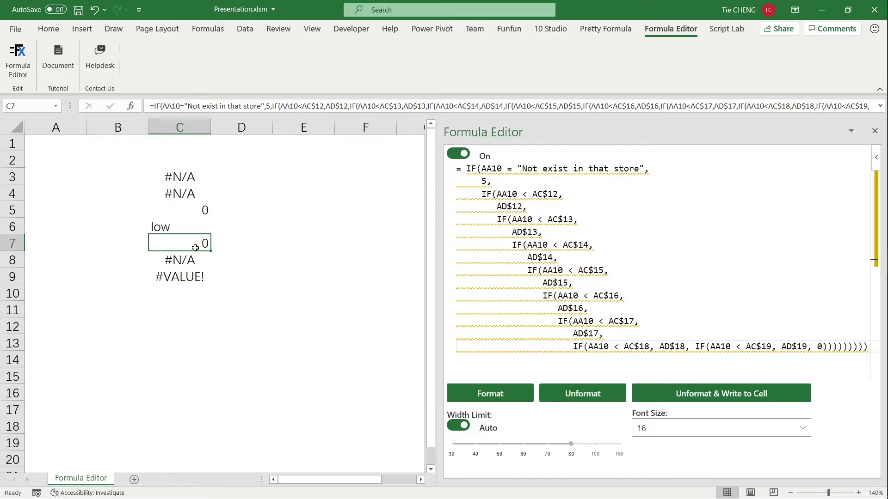
pyautogui.click(196, 260)
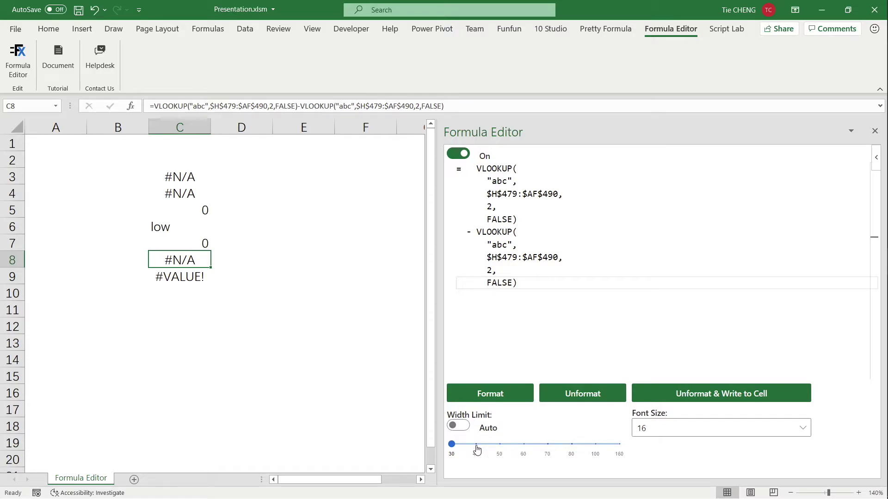
pyautogui.click(546, 445)
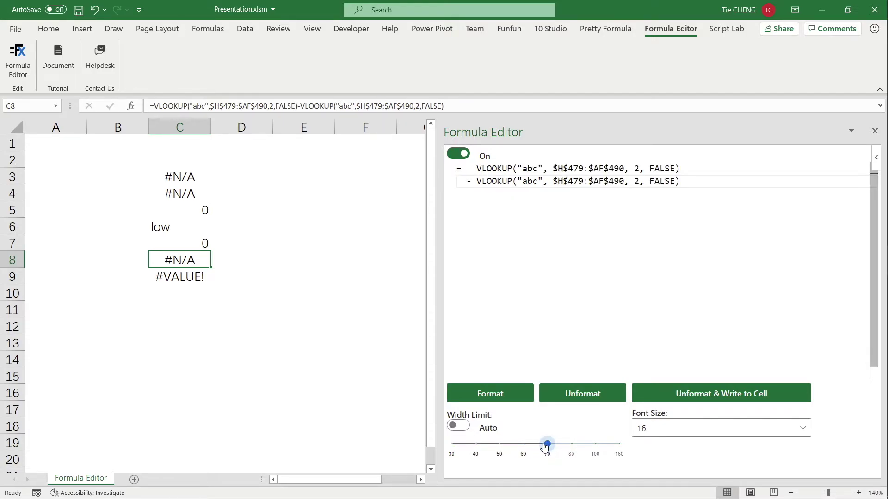
# - Reflow C8's formula at widths 30 and 70, then display C9's nested IF formula
pyautogui.click(455, 447)
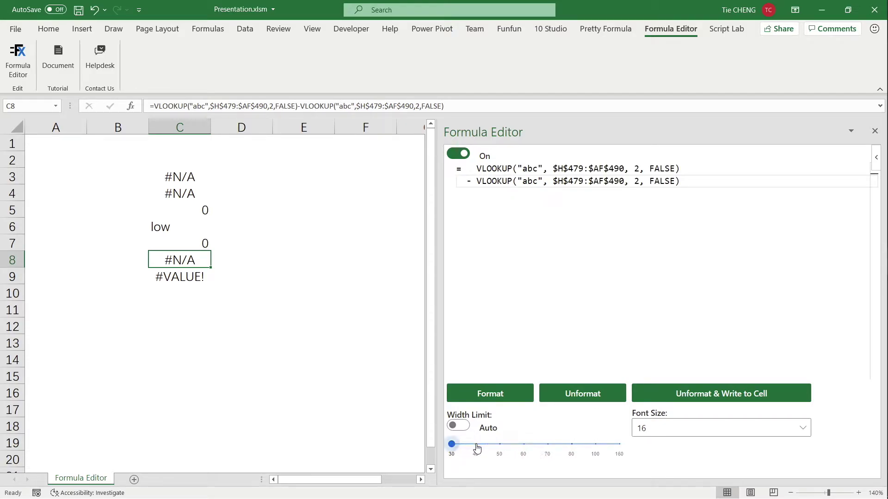
pyautogui.click(547, 445)
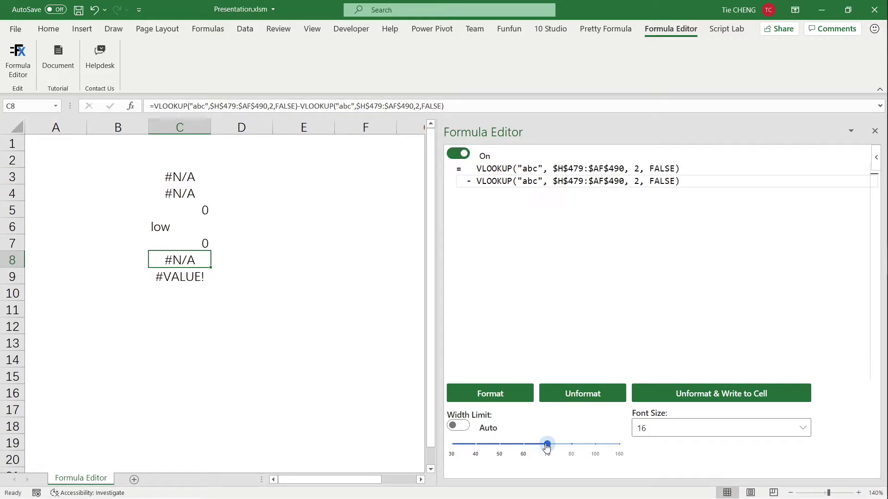
pyautogui.click(452, 445)
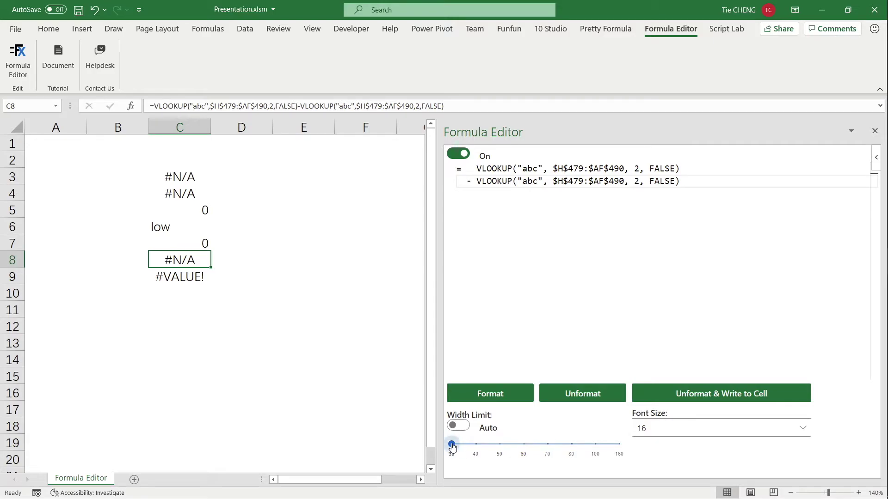
pyautogui.click(547, 445)
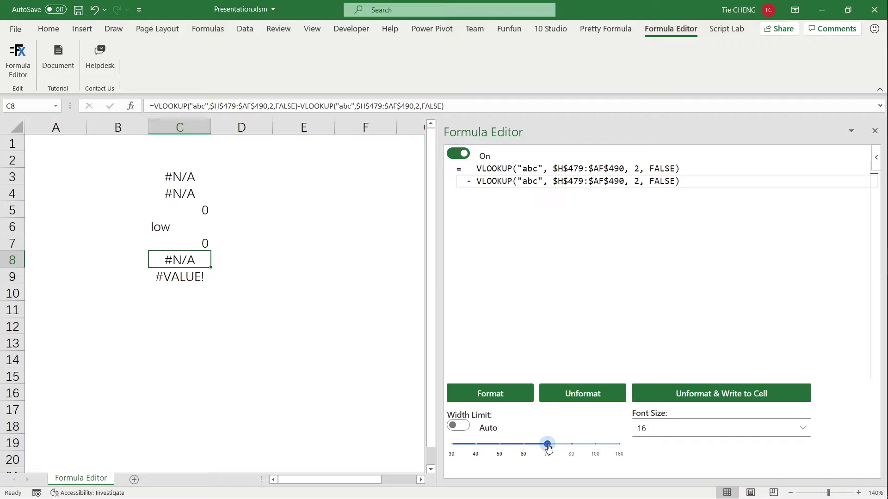
pyautogui.press('Down')
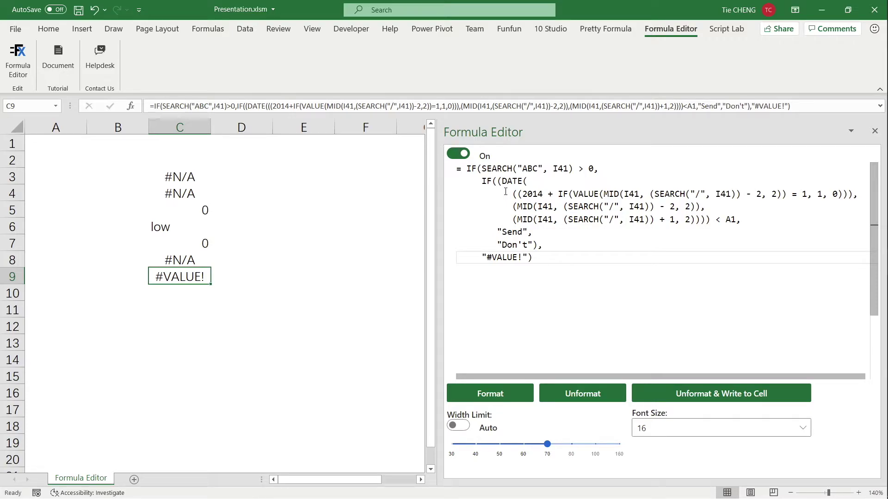
pyautogui.click(505, 183)
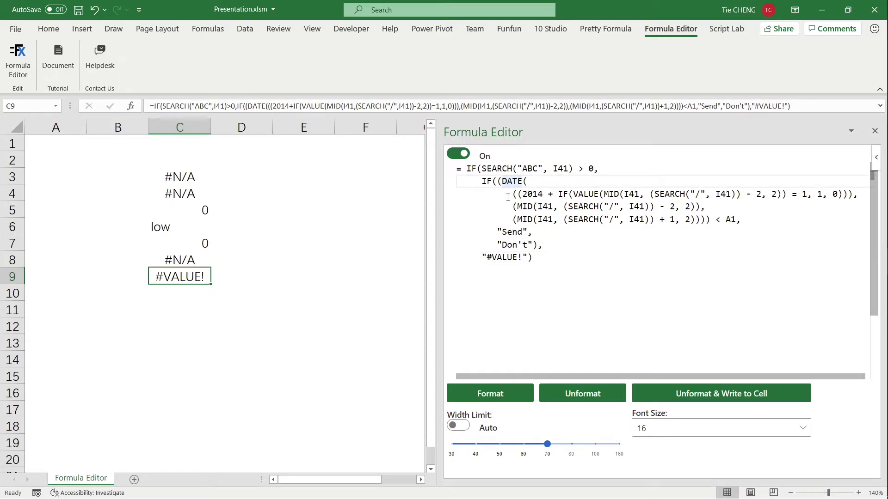
# - Set the Width Limit slider to 50 for C9's IF formula
pyautogui.click(547, 444)
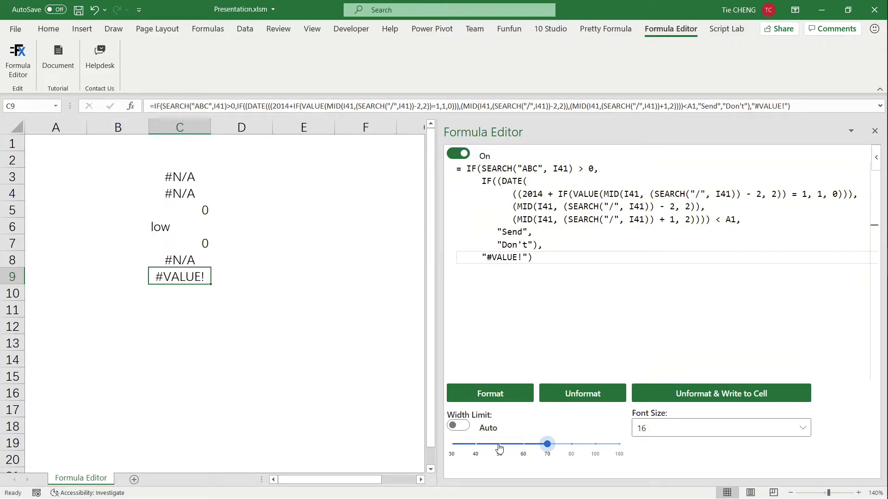
pyautogui.click(498, 446)
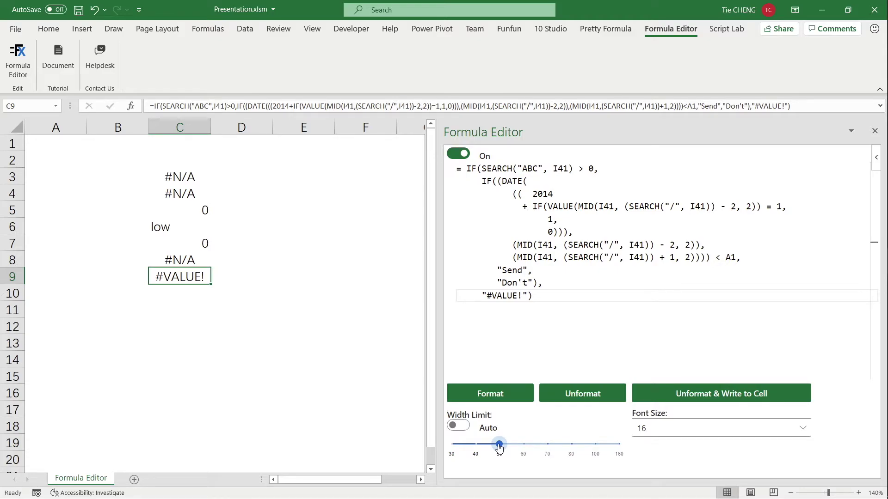
pyautogui.click(552, 449)
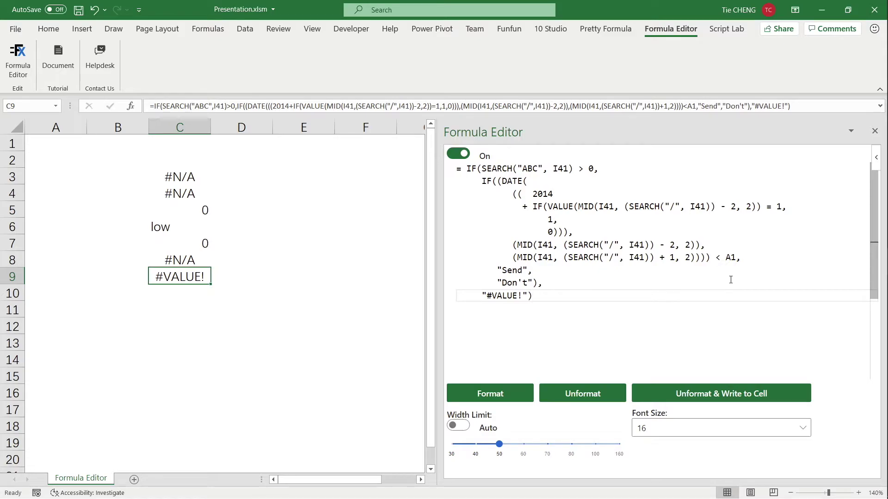
pyautogui.click(730, 257)
pyautogui.press('Right')
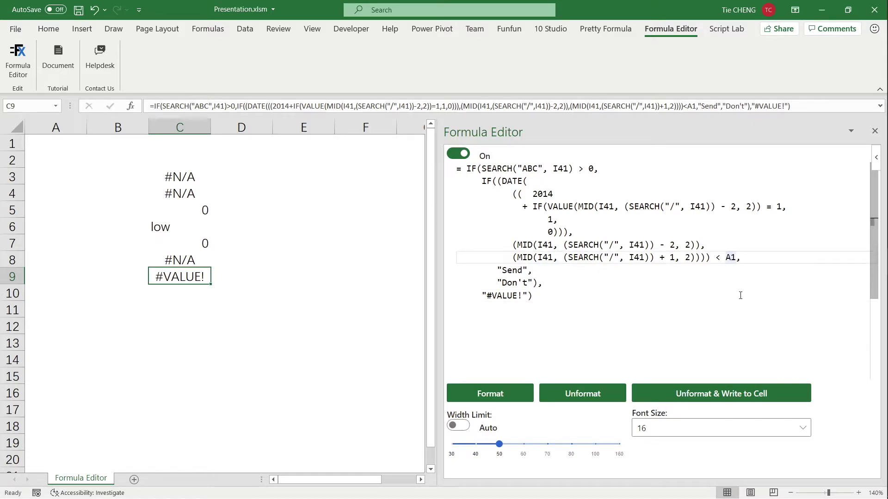
pyautogui.press('BackSpace')
pyautogui.write('100')
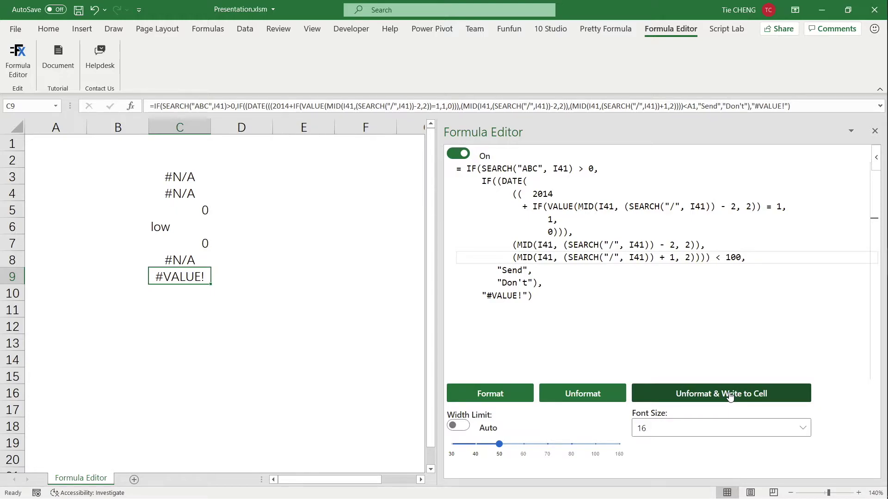
pyautogui.click(729, 396)
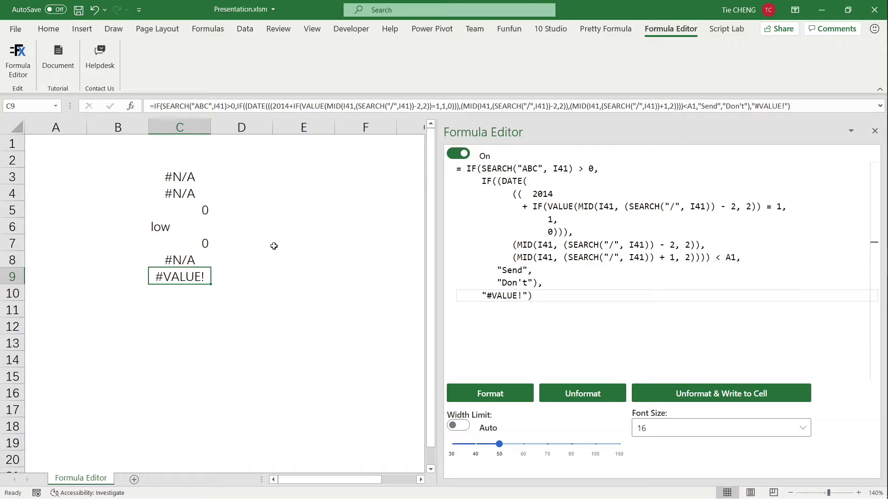
pyautogui.click(195, 177)
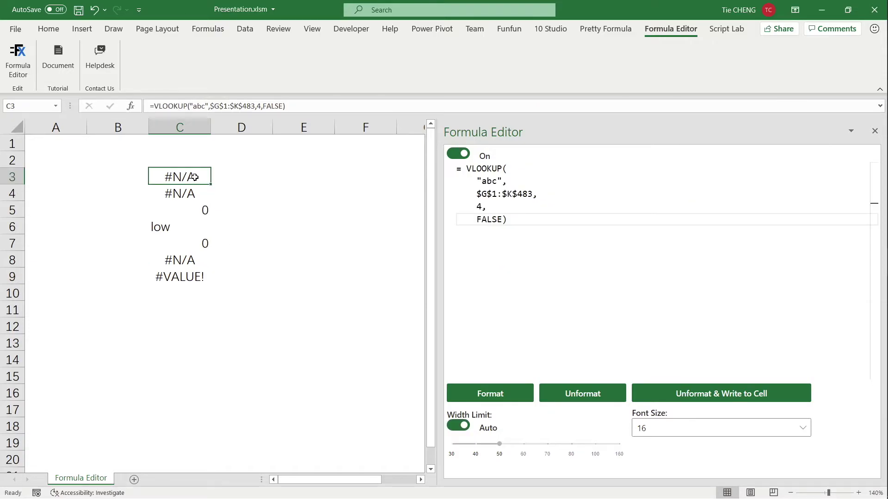
pyautogui.click(193, 197)
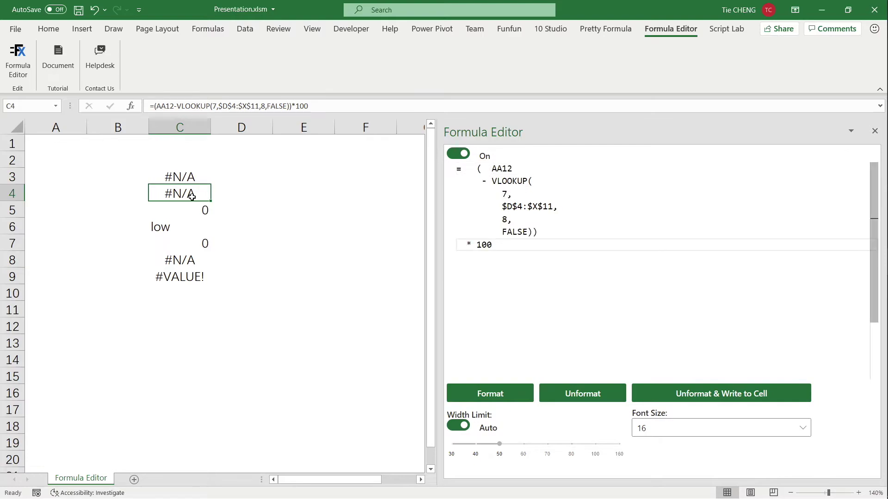
pyautogui.click(192, 210)
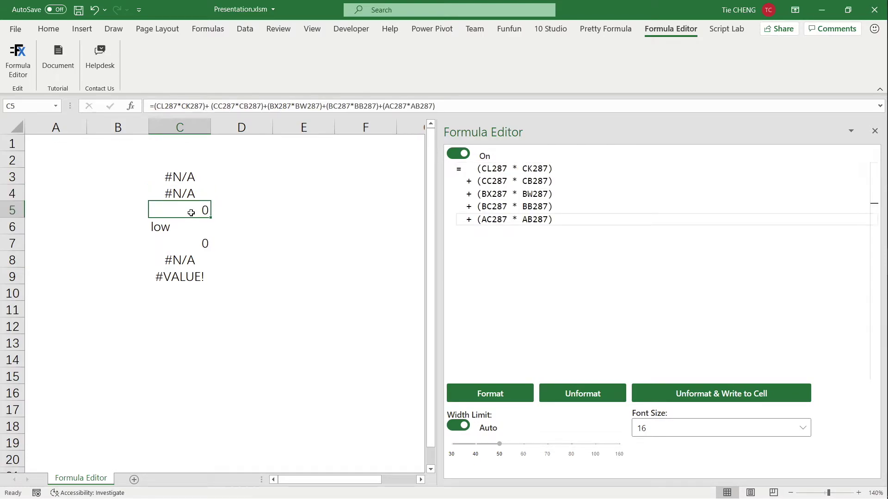
pyautogui.click(187, 227)
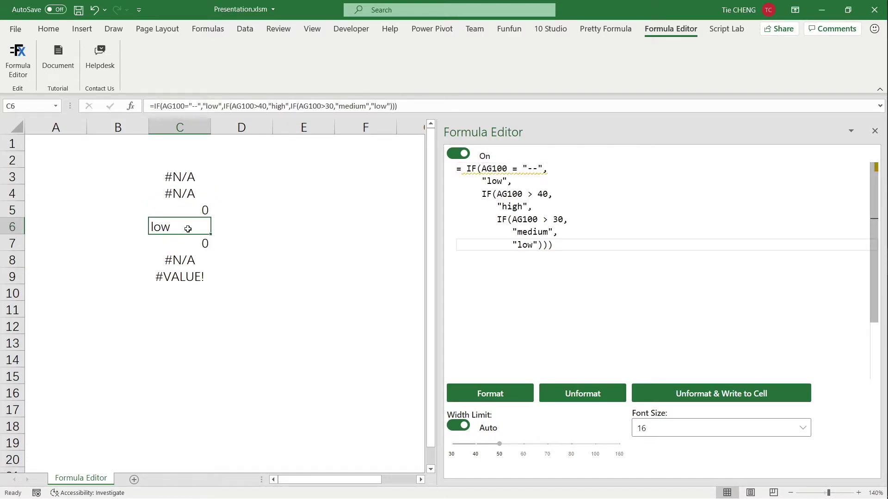
pyautogui.click(187, 244)
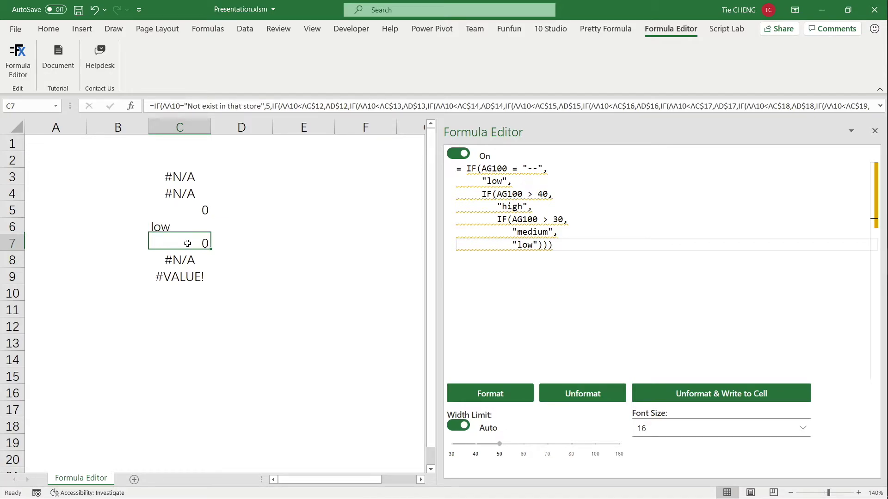
pyautogui.click(169, 259)
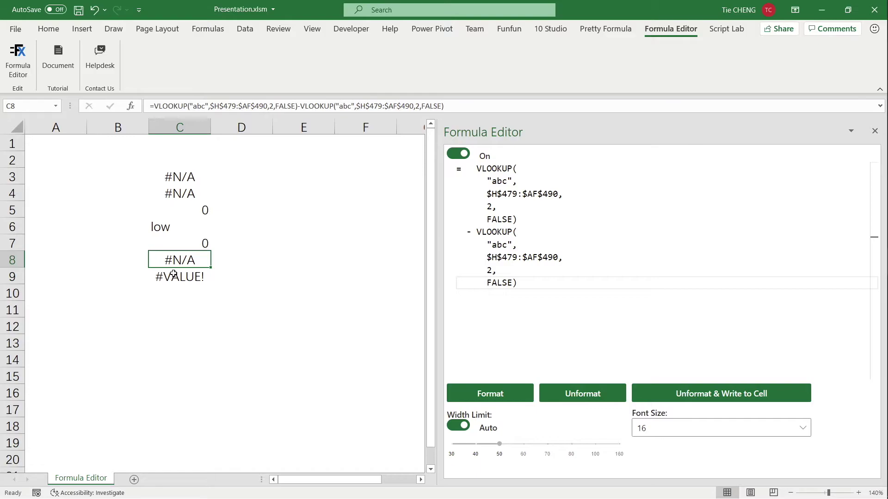
pyautogui.click(179, 276)
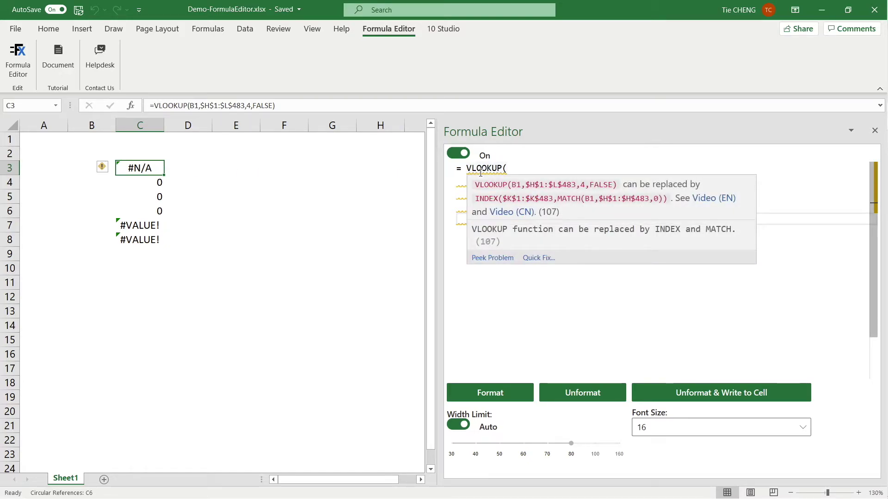
# - Apply the INDEX/MATCH quick fix to C3, then restore the original VLOOKUP
pyautogui.moveTo(485, 169)
pyautogui.click(532, 258)
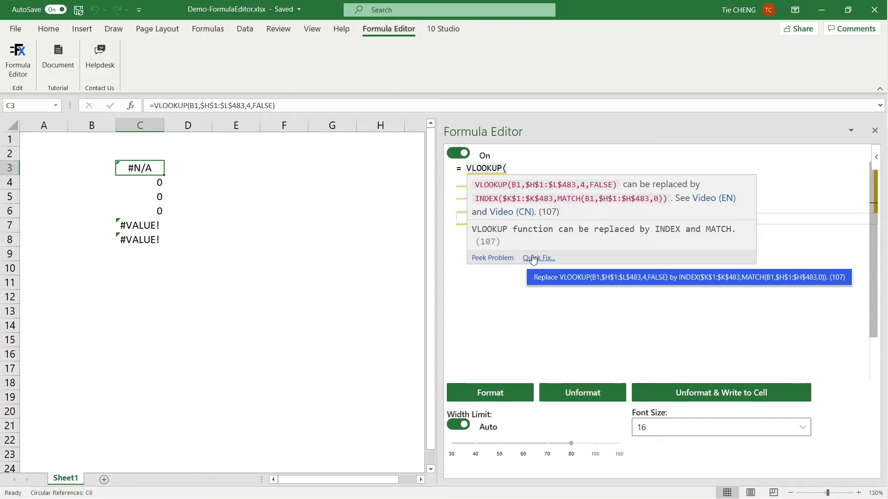
pyautogui.press('Return')
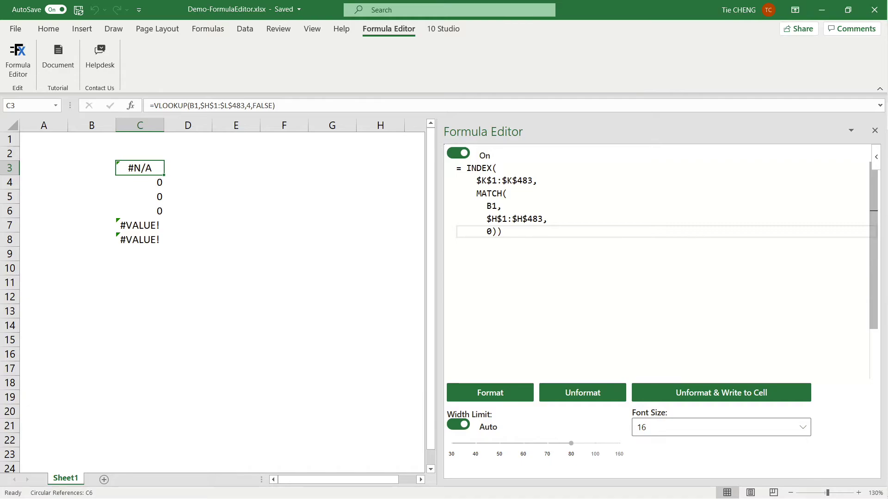
pyautogui.click(546, 300)
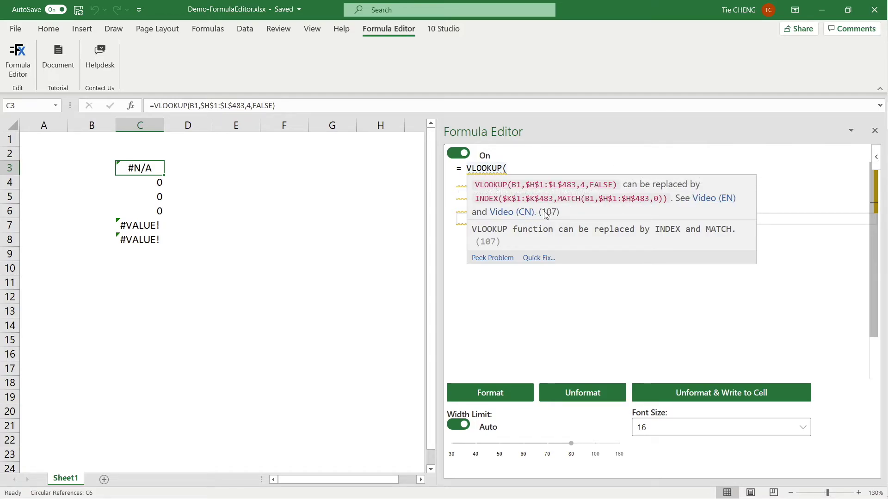
# - Play and pause the English tutorial video, close it, then open the Chinese one
pyautogui.click(698, 200)
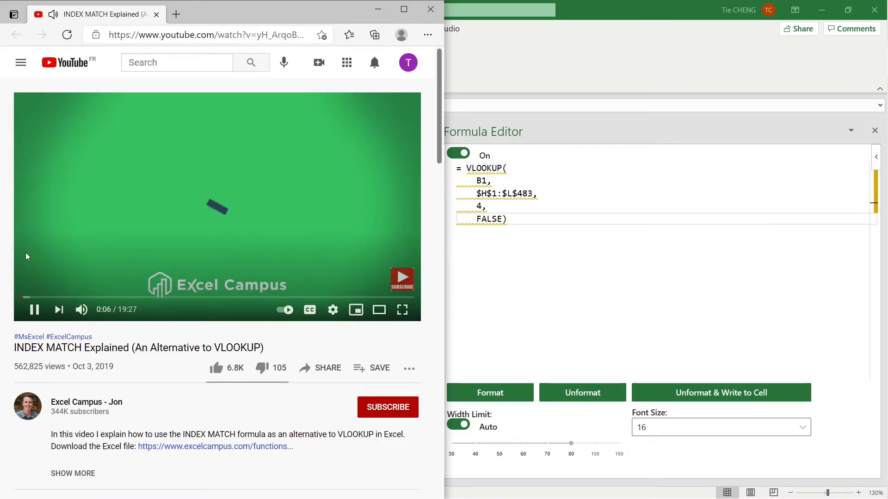
pyautogui.click(32, 310)
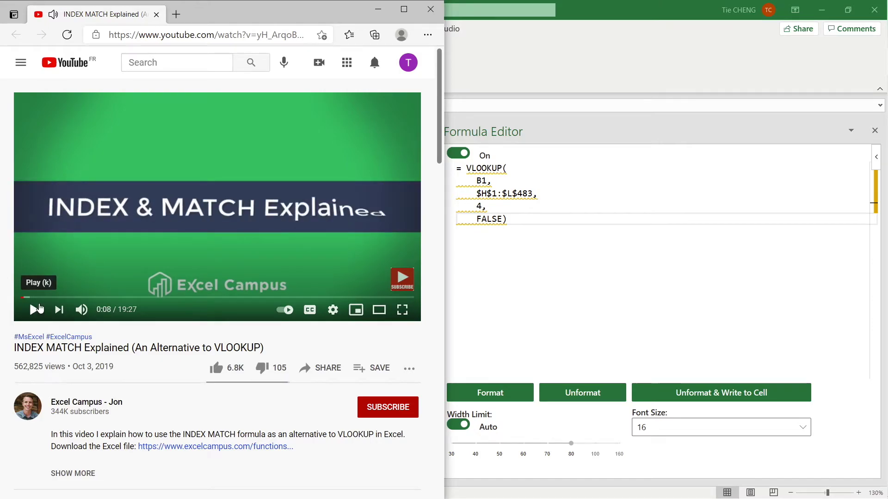
pyautogui.click(430, 9)
pyautogui.moveTo(486, 193)
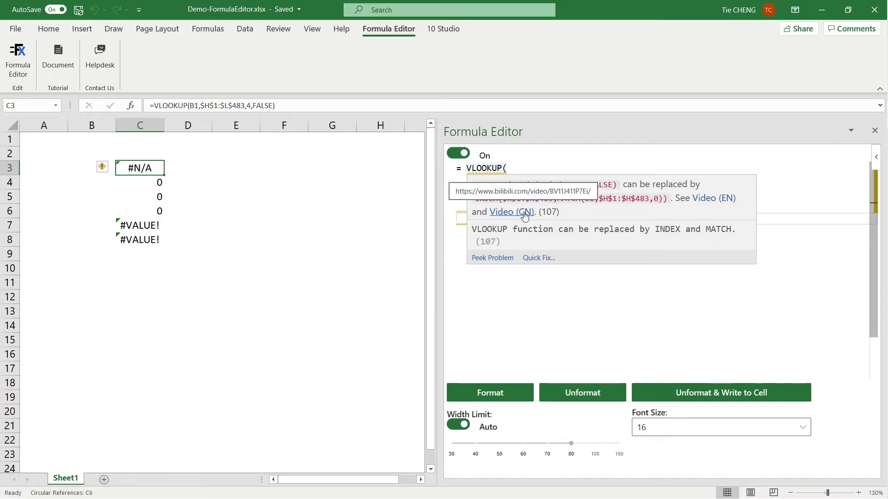
pyautogui.click(525, 216)
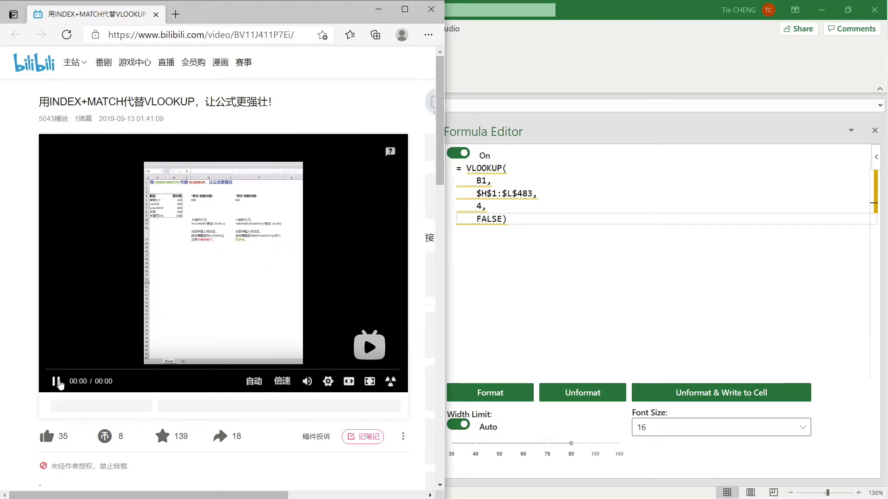
# - Play and pause the Chinese INDEX+MATCH tutorial on bilibili
pyautogui.click(56, 382)
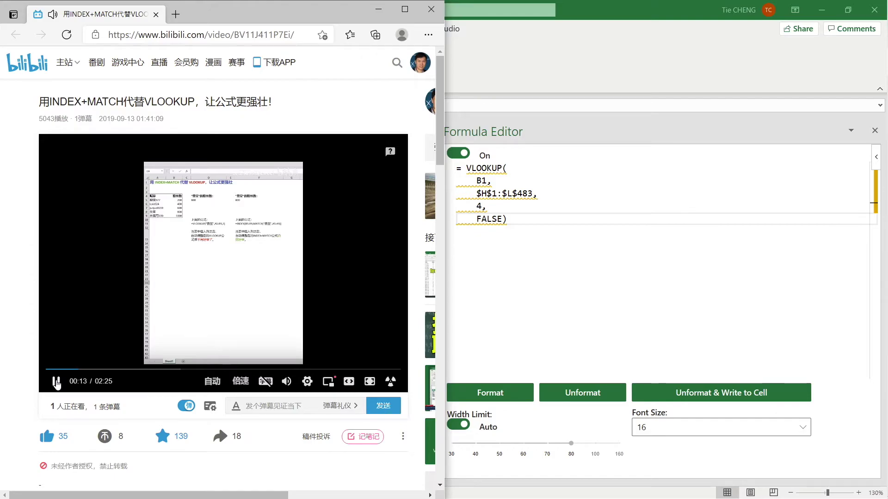
pyautogui.click(56, 383)
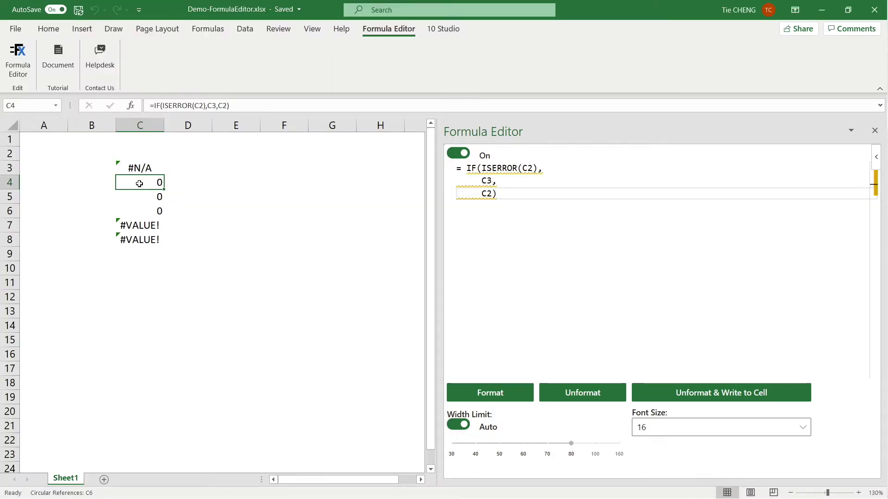
pyautogui.moveTo(492, 168)
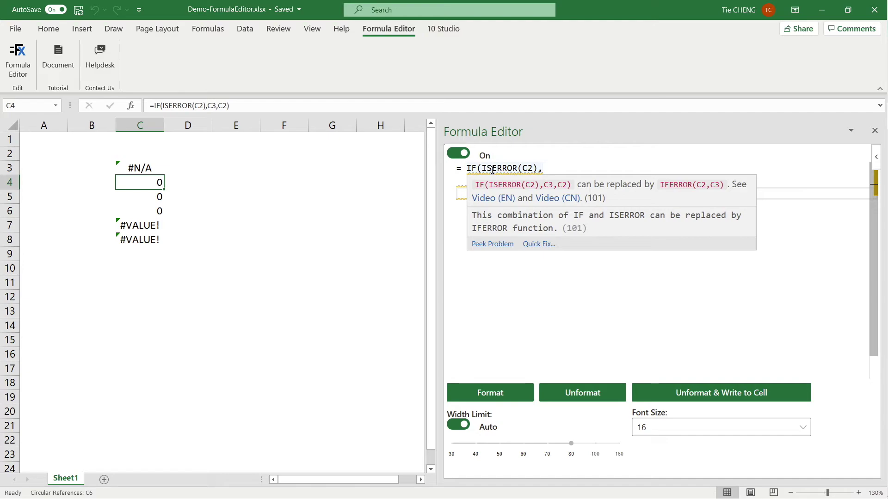
# - Show the IFERROR quick fix for C4's ISERROR formula and open the Chinese IFERROR video
pyautogui.click(499, 170)
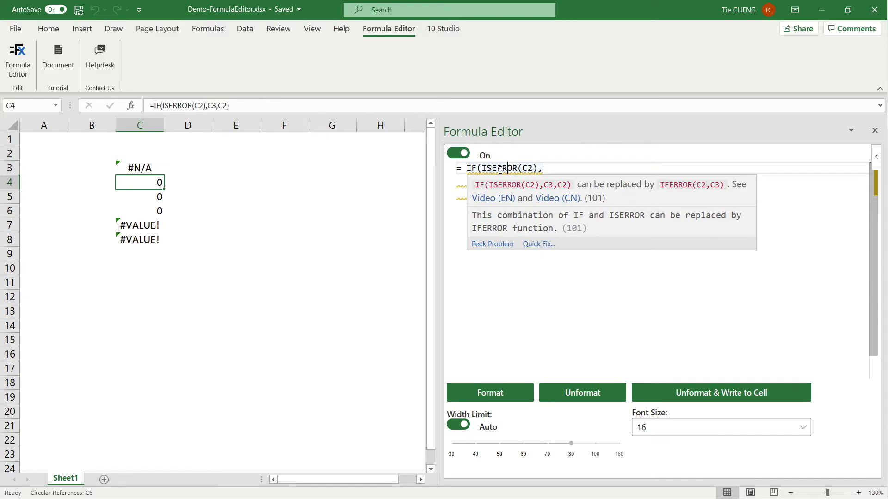
pyautogui.click(533, 245)
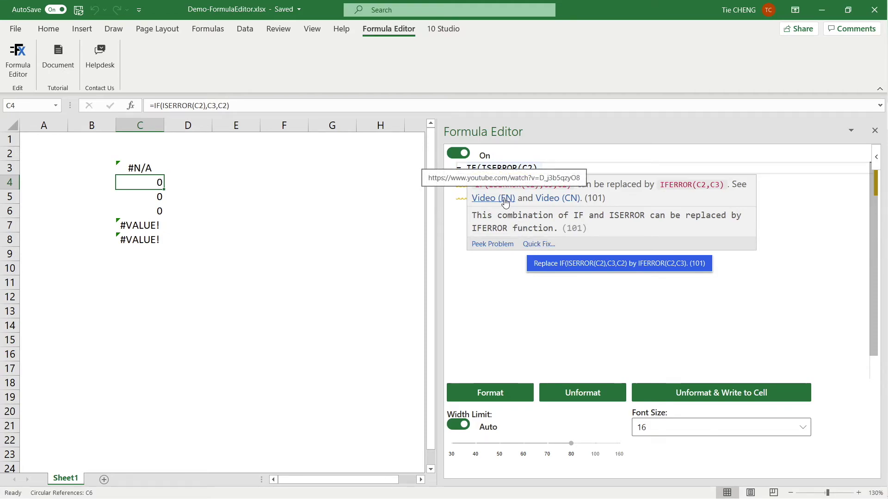
pyautogui.click(543, 200)
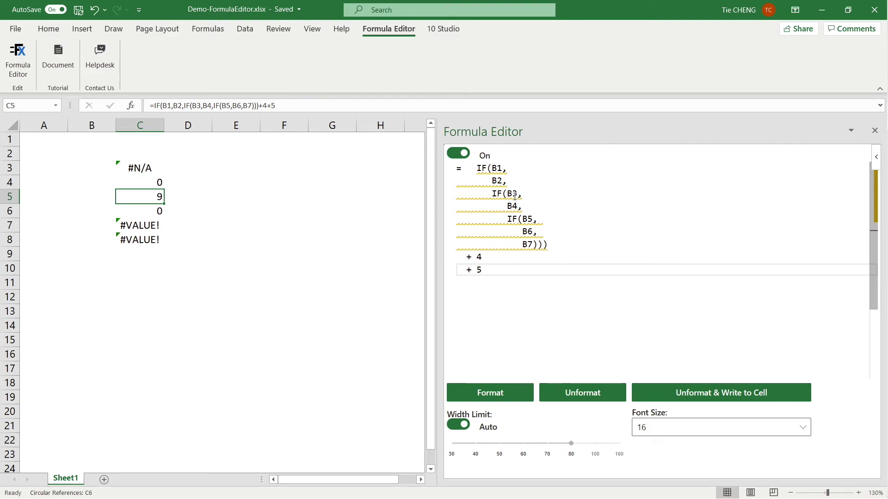
pyautogui.moveTo(507, 193)
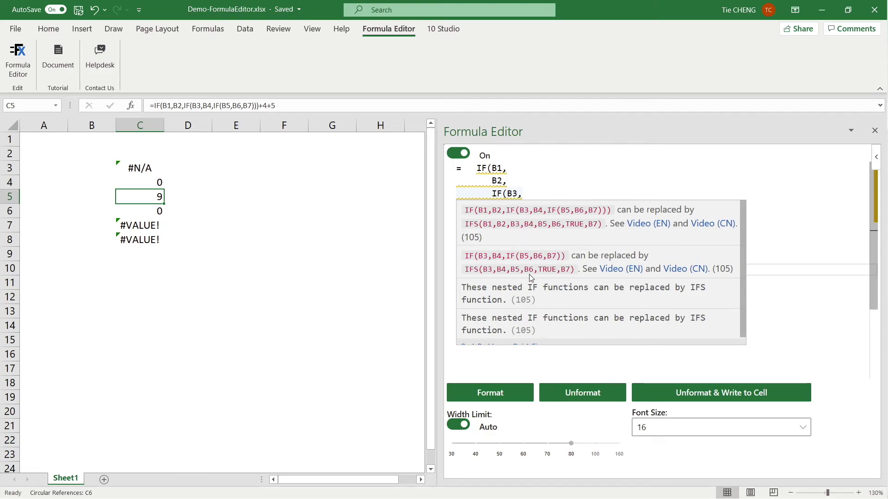
pyautogui.scroll(-1, 533, 283)
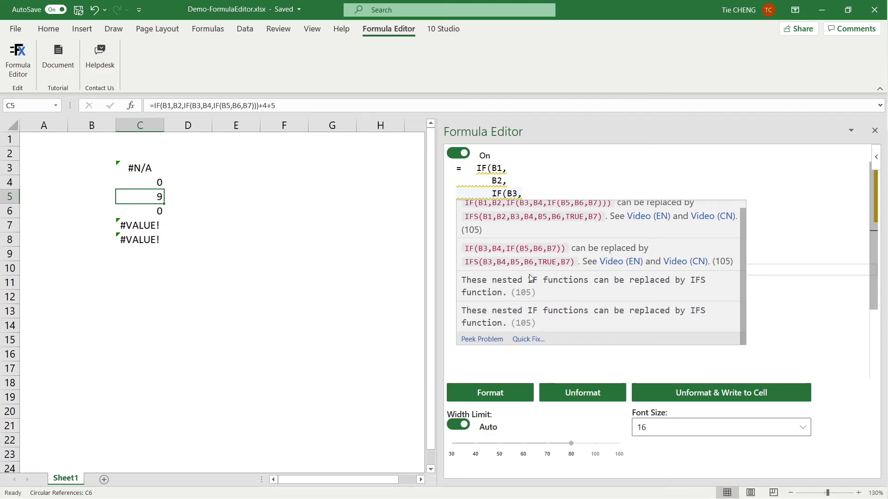
# - Show the IFS replacement quick fix for C5's nested IF formula
pyautogui.click(539, 341)
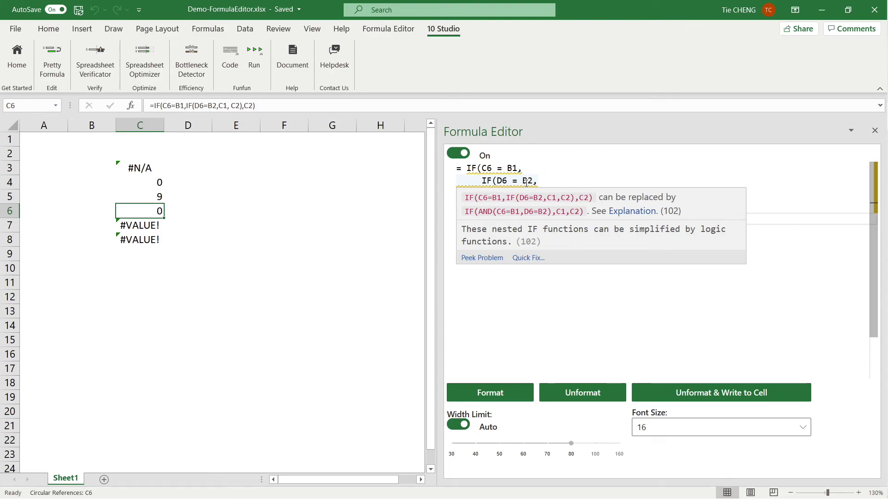
# - Move the selection down from C6 to C7 to show its formula
pyautogui.moveTo(527, 182)
pyautogui.press('Down')
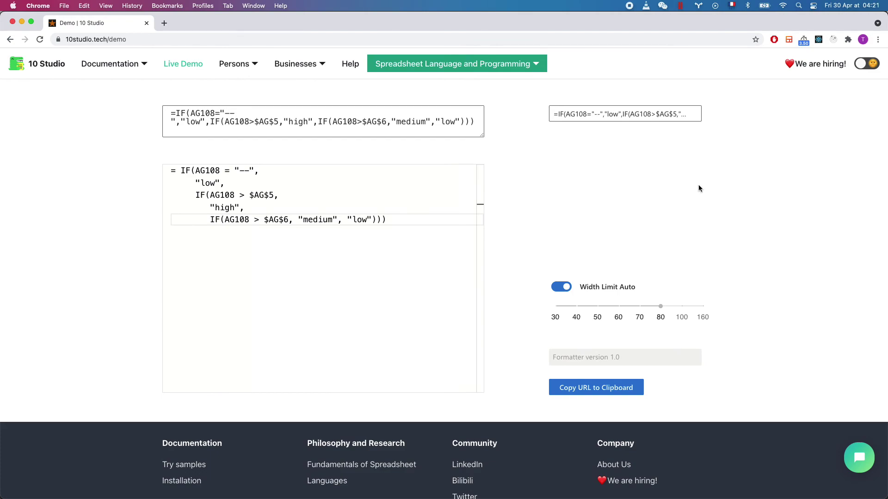
# - Open the sample formula dropdown on the 10 Studio demo page
pyautogui.click(673, 114)
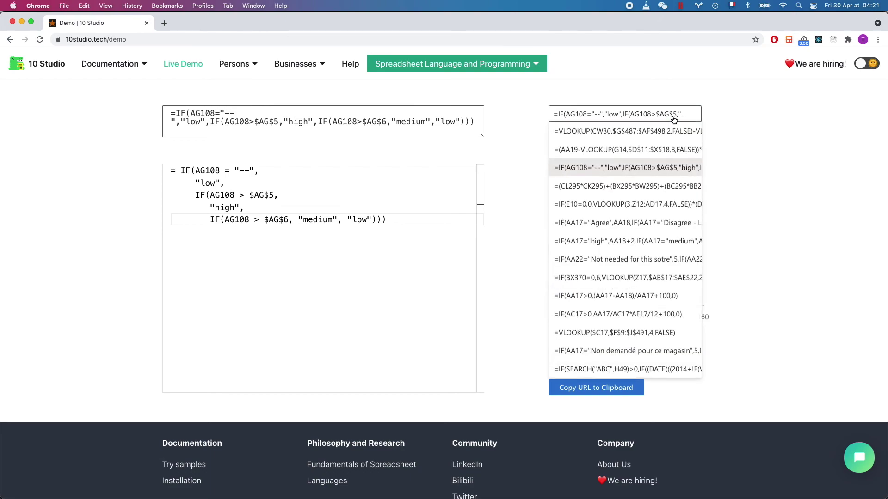
# - Pretty-print the CL295 product-sum sample, then the IF(E10=0,0,VLOOKUP…) sample formula
pyautogui.click(654, 186)
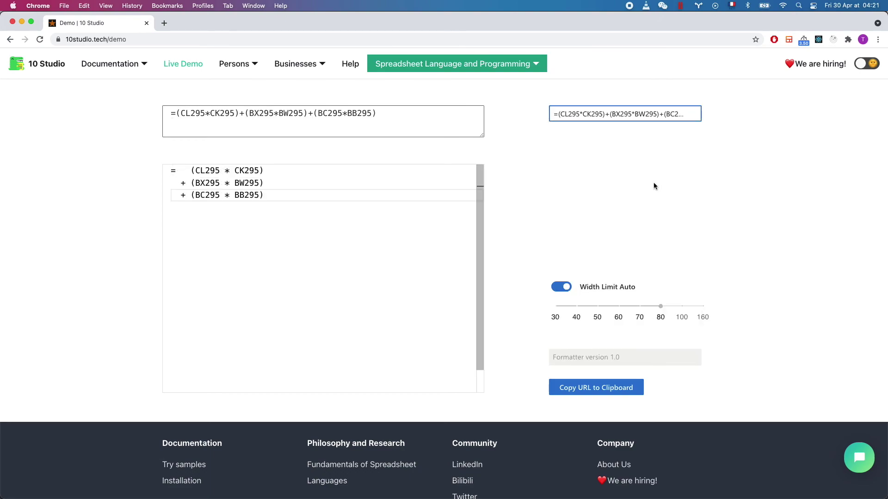
pyautogui.click(656, 117)
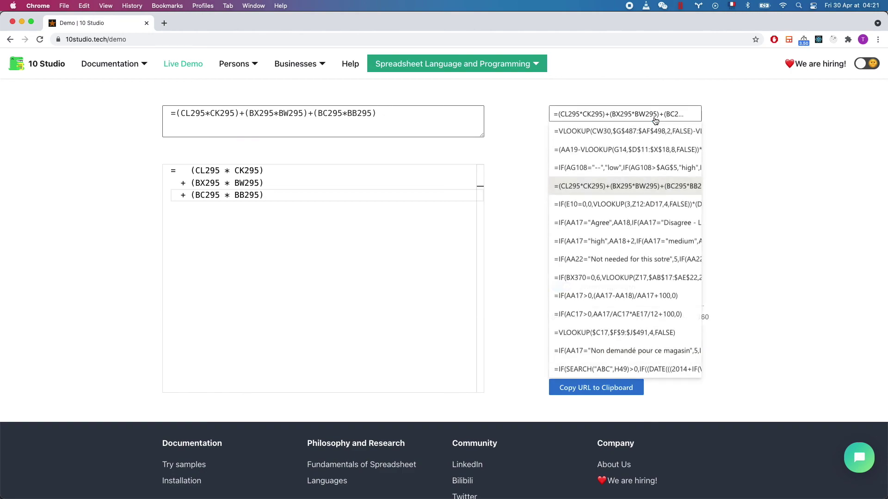
pyautogui.click(638, 206)
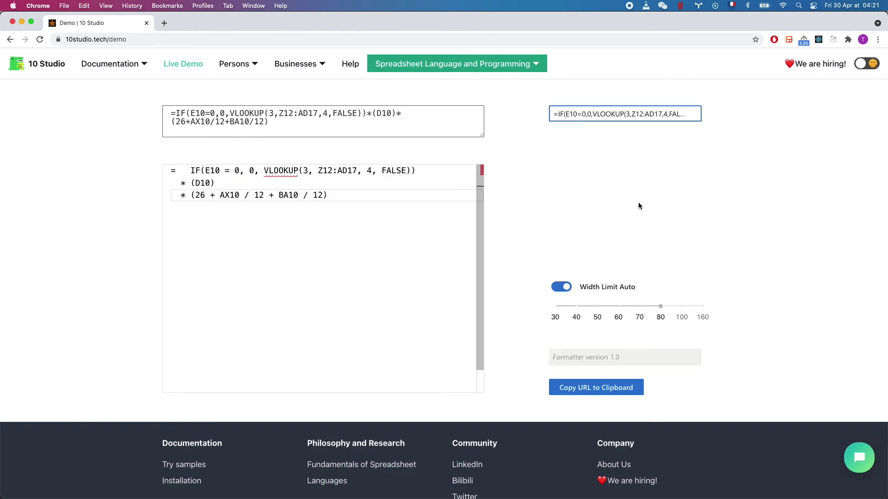